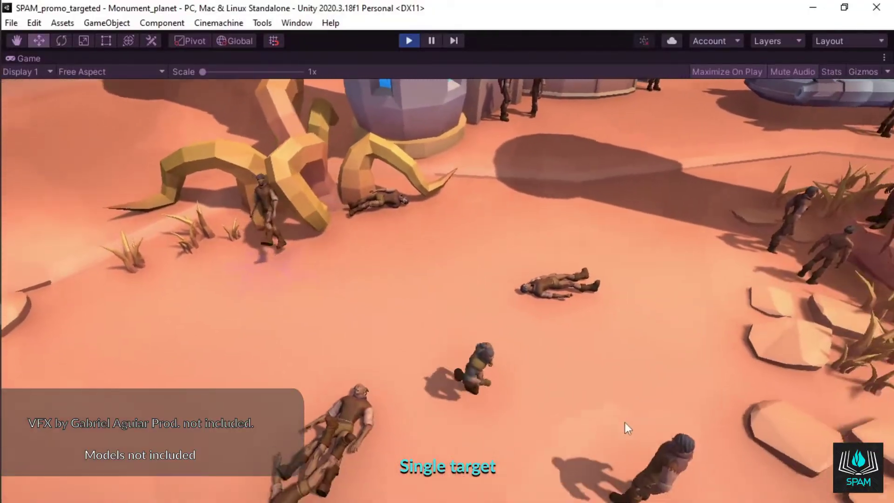
Cast single-target purple lightning strikes on three nearby enemies
click(606, 428)
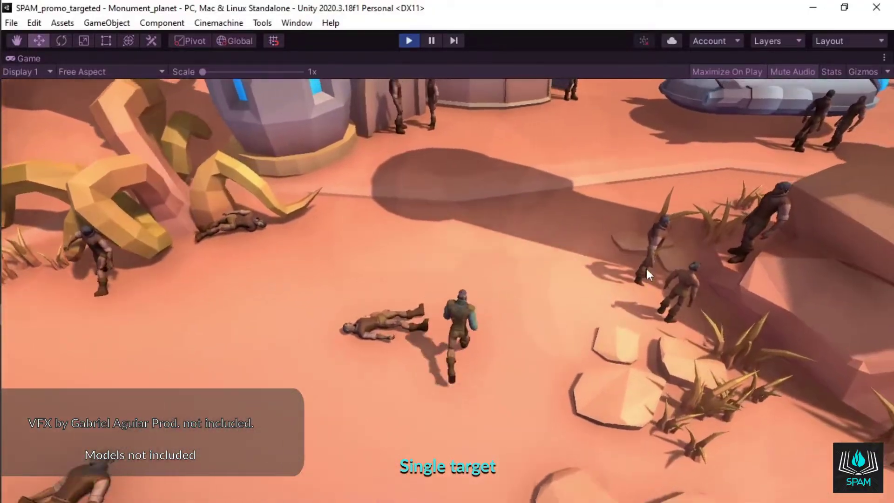
click(647, 268)
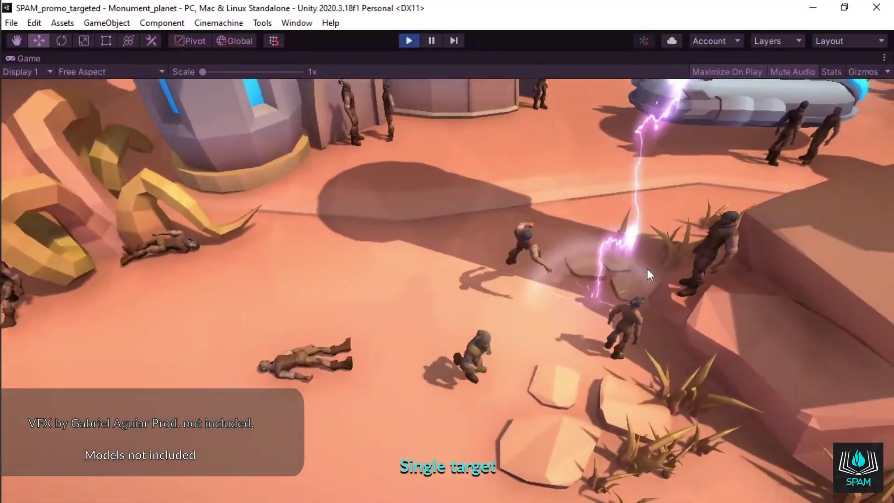
click(616, 230)
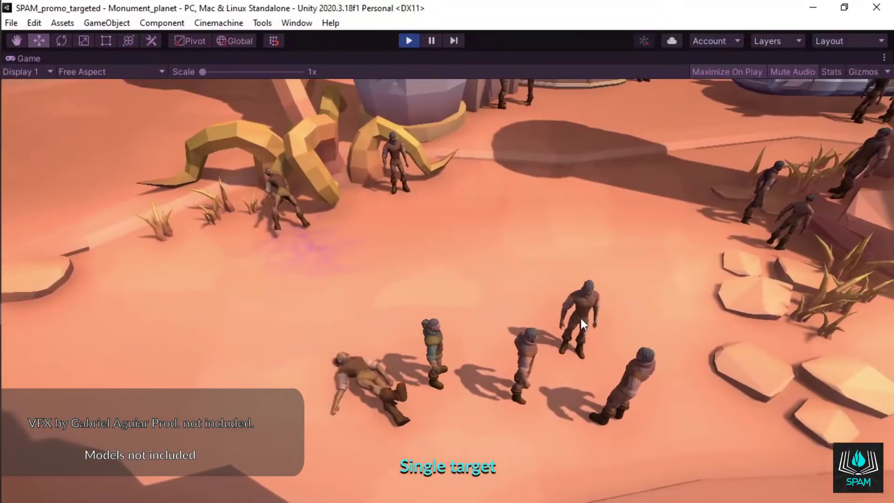
Cast area-of-effect lightning bursts on the enemy group, near the statue, and at a new spot
click(579, 326)
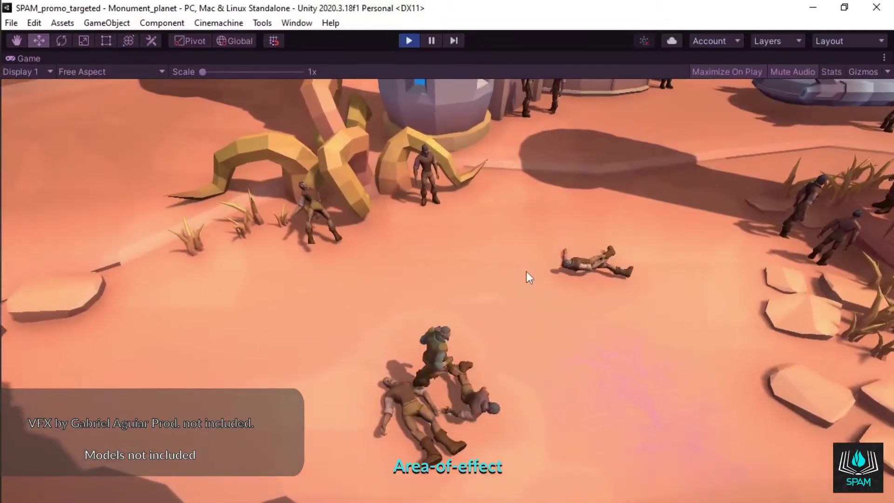
click(371, 212)
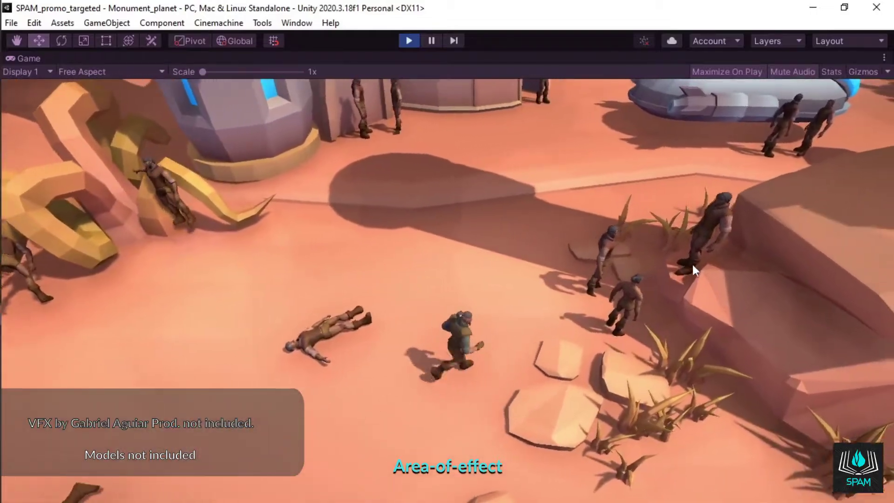
click(693, 264)
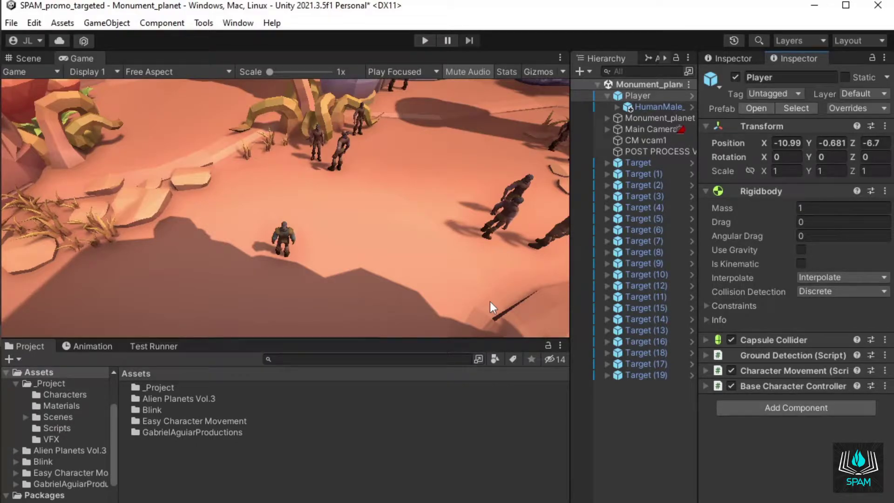
Add the Ability Invoker script to the Player by searching 'abil' in Add Component
click(639, 96)
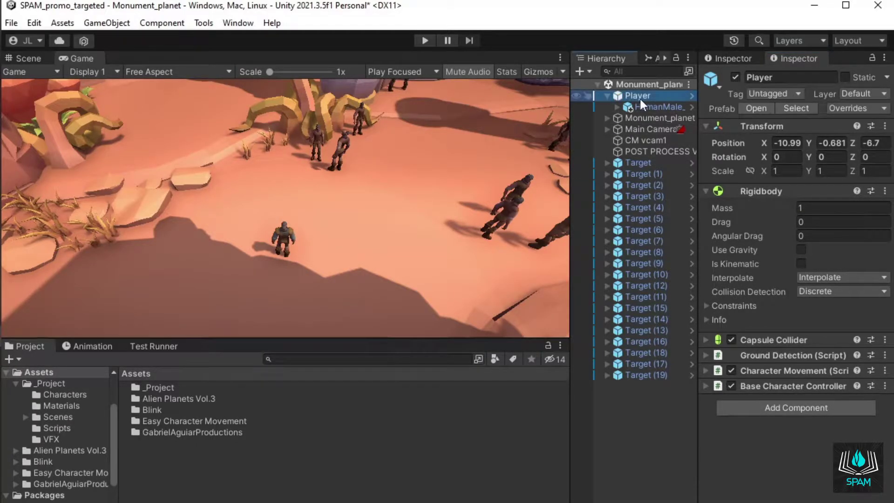
click(750, 408)
text(abil)
key(Return)
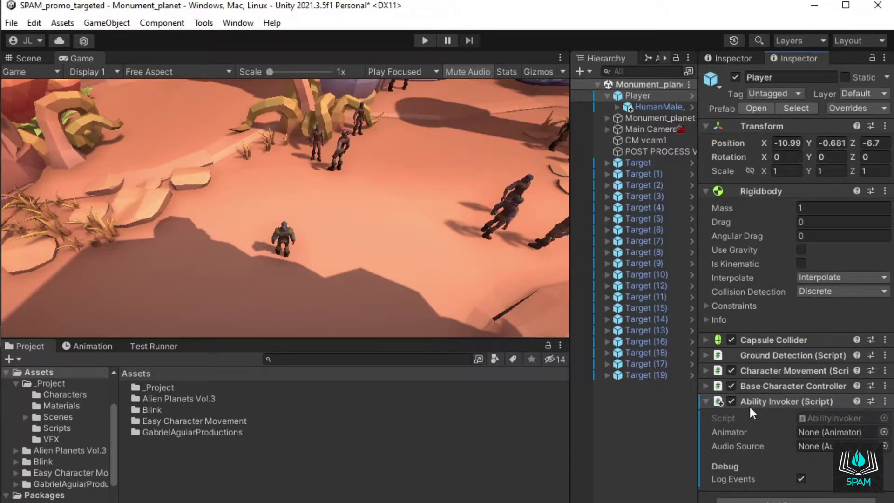
In Tools > Abilities and Effects, create a targeted ability named Thunderstrike
click(204, 23)
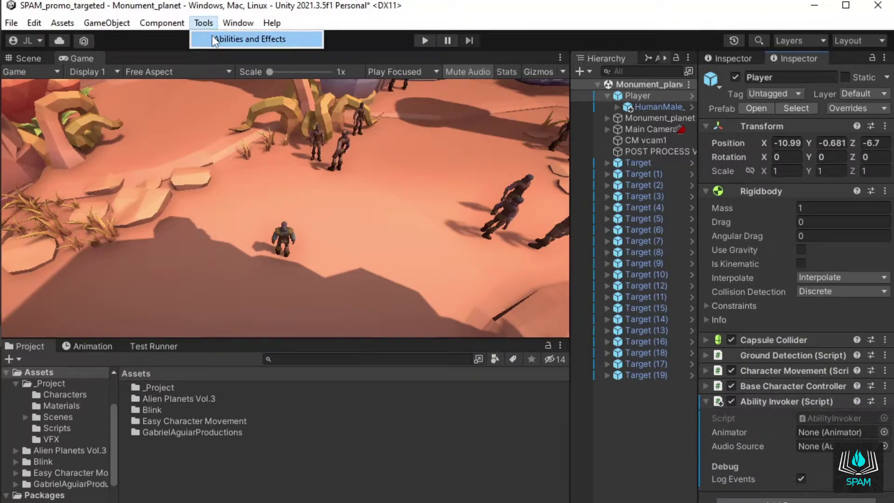
click(212, 40)
click(186, 111)
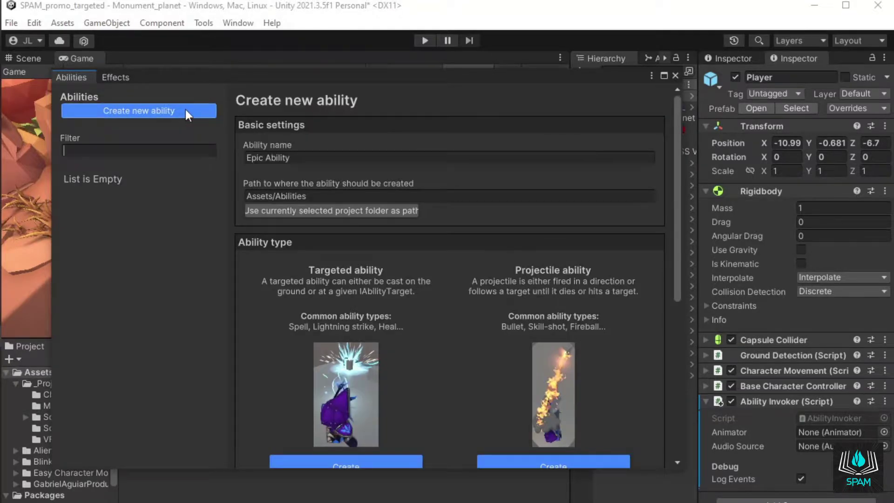
click(281, 144)
text(Th)
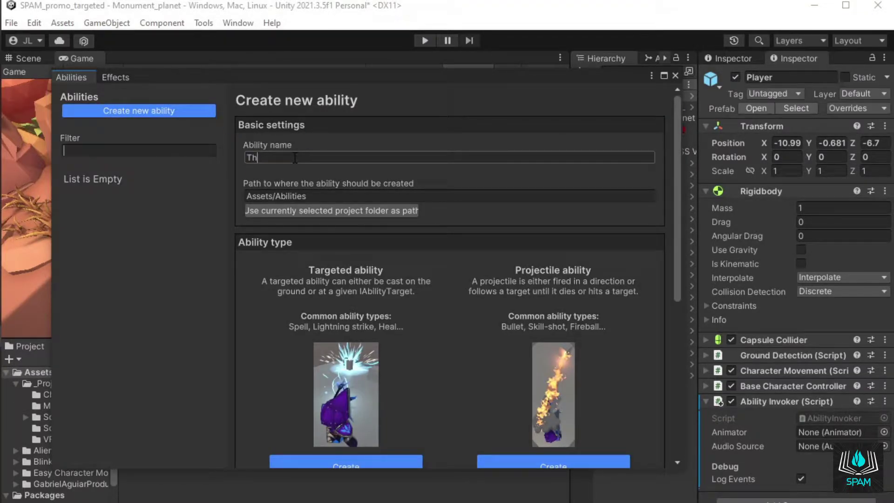
text(understrike)
click(398, 459)
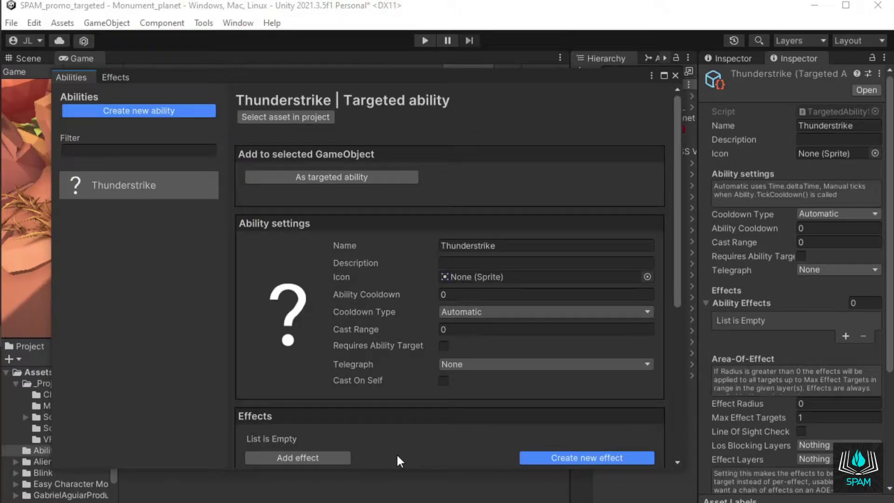
Set Thunderstrike's Ability Cooldown to 1 and turn on Requires Ability Target
click(466, 294)
text(1)
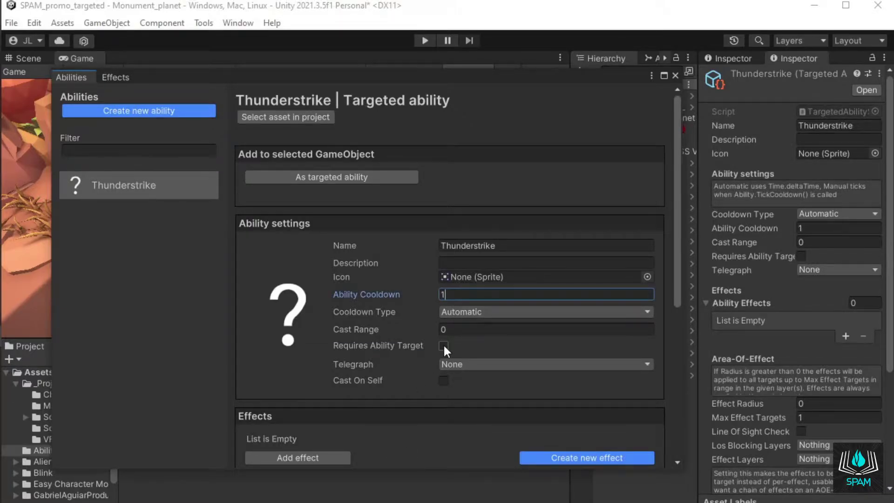
click(444, 345)
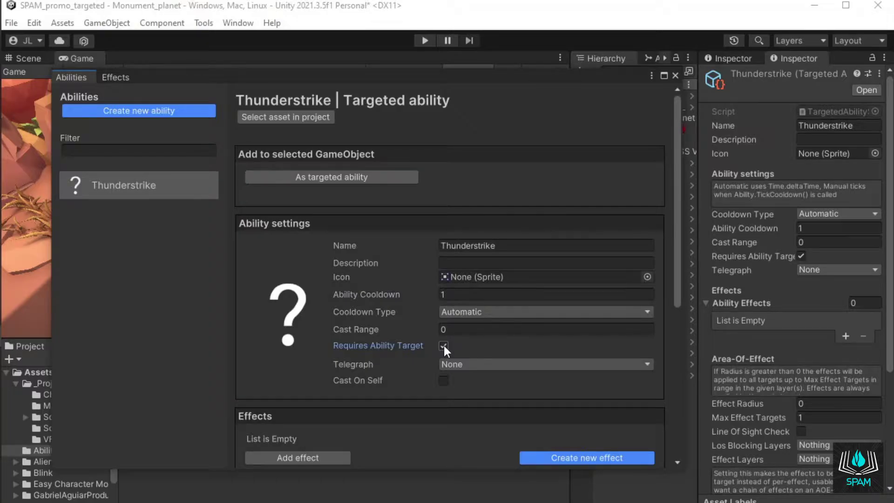
Create a Damage effect named 'Damage' with Damage Value 1
scroll(444, 350, down, 3)
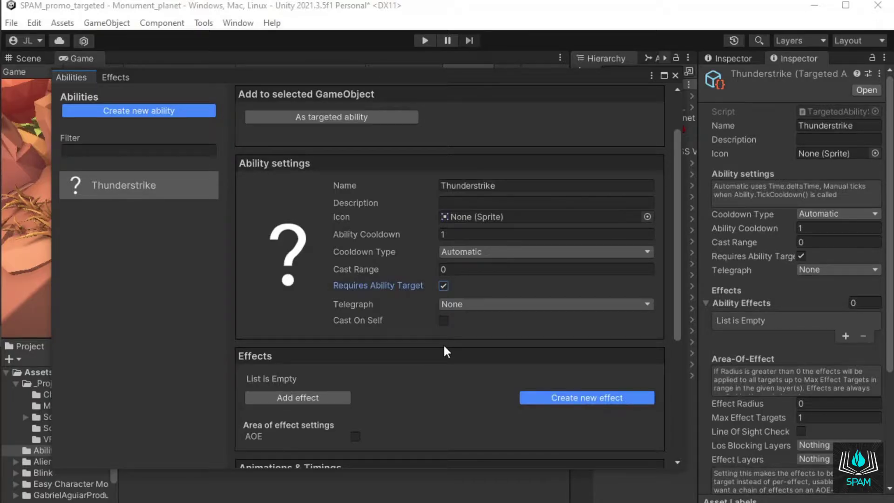
click(569, 397)
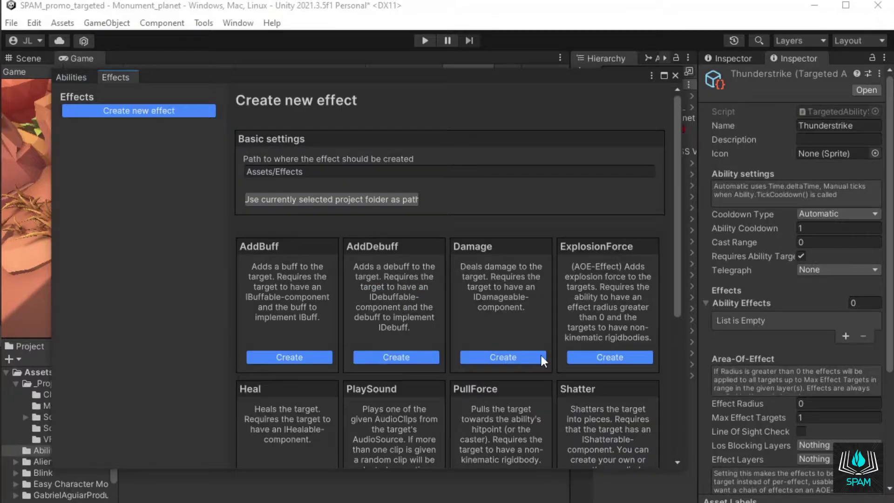
click(502, 358)
text(Damage)
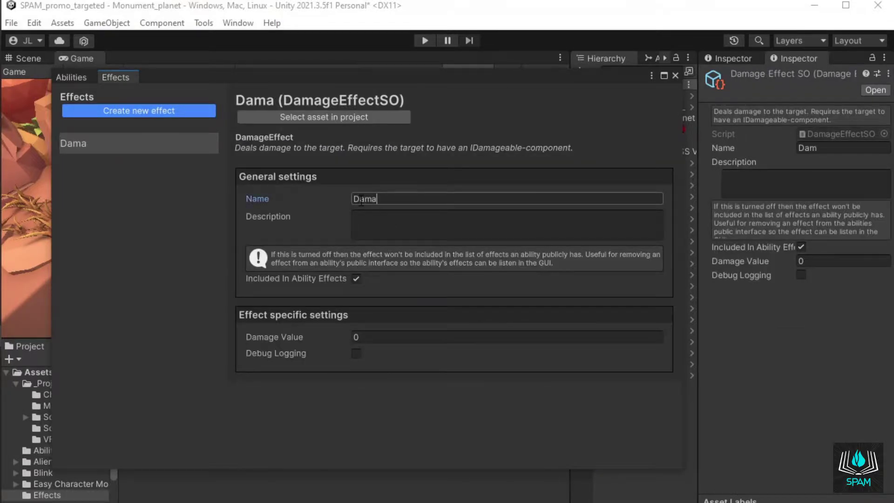
click(372, 336)
text(1)
Add the Damage effect to Thunderstrike's effects list
click(71, 78)
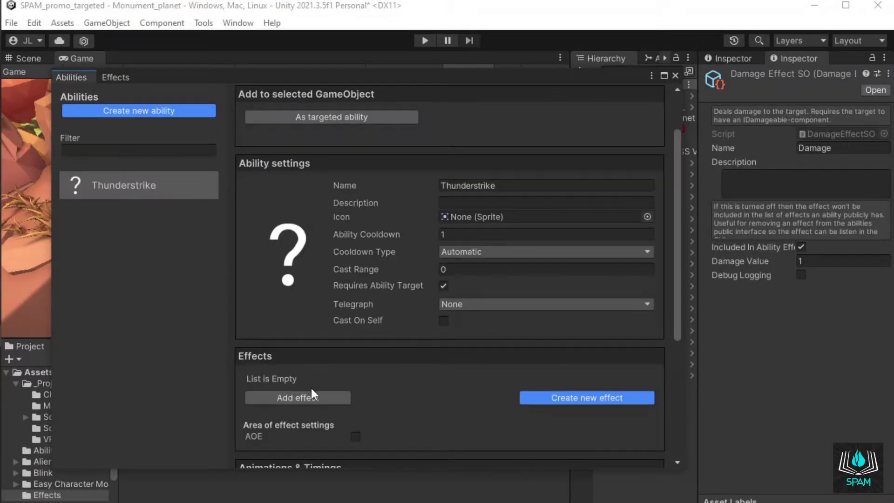
click(310, 397)
click(431, 380)
double_click(523, 343)
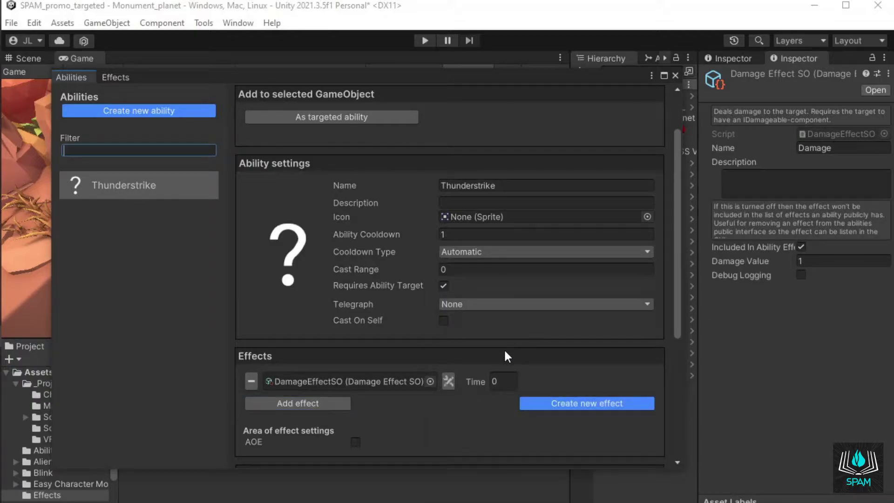
scroll(506, 357, down, 8)
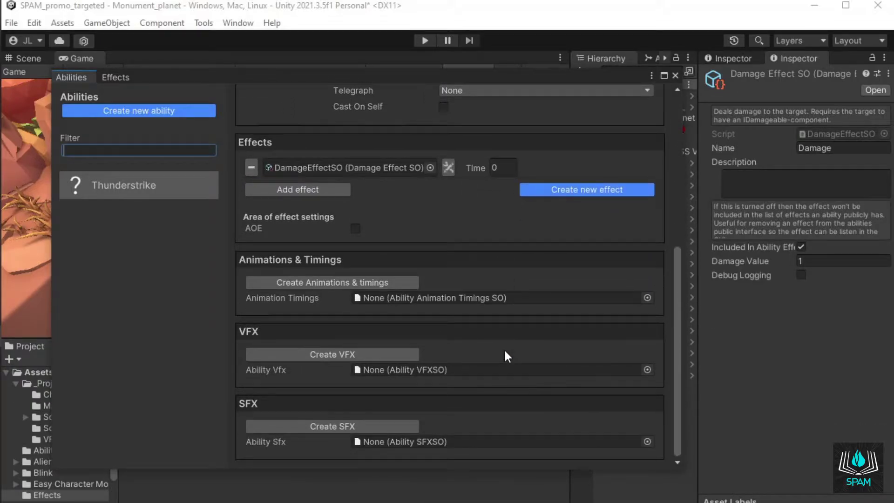
Create a Thunderstrike VFX asset and assign Lightning_01 as its On Hit Vfx
click(401, 355)
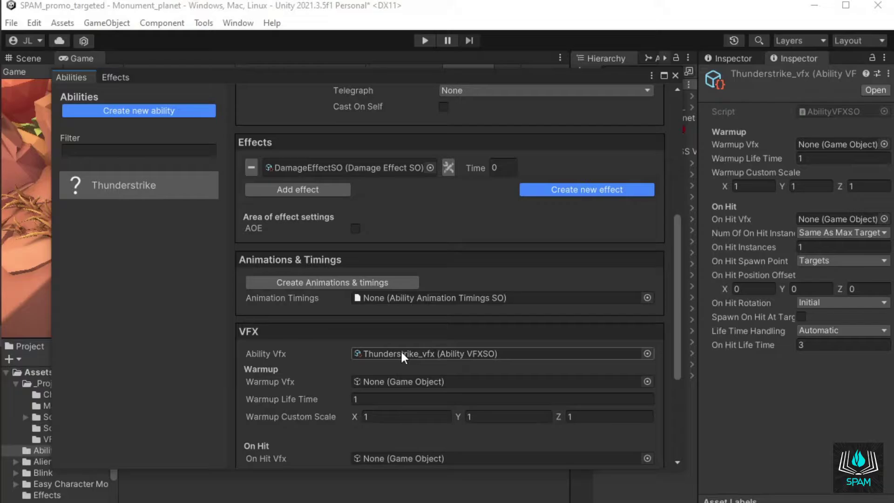
scroll(423, 172, down, 3)
double_click(407, 76)
click(51, 440)
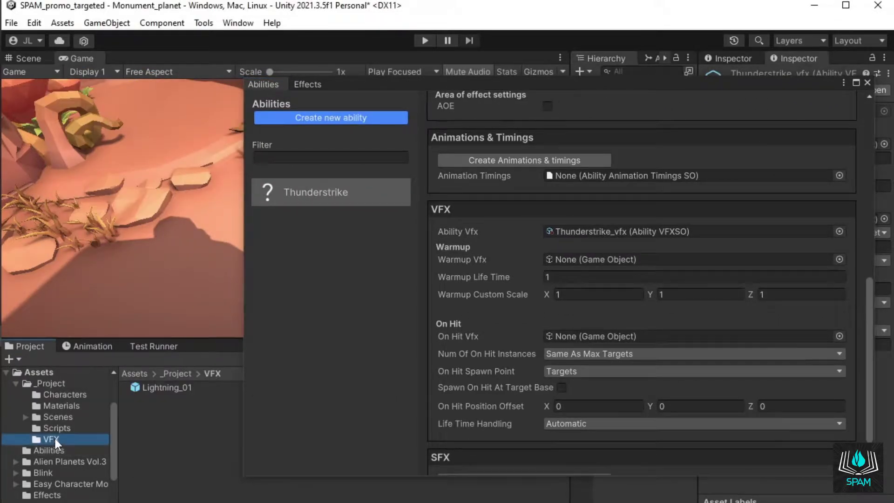
click(156, 388)
drag(155, 387, 615, 337)
Spawn the on-hit effect at the target base with On Hit Position Offset Y 0.2
click(562, 387)
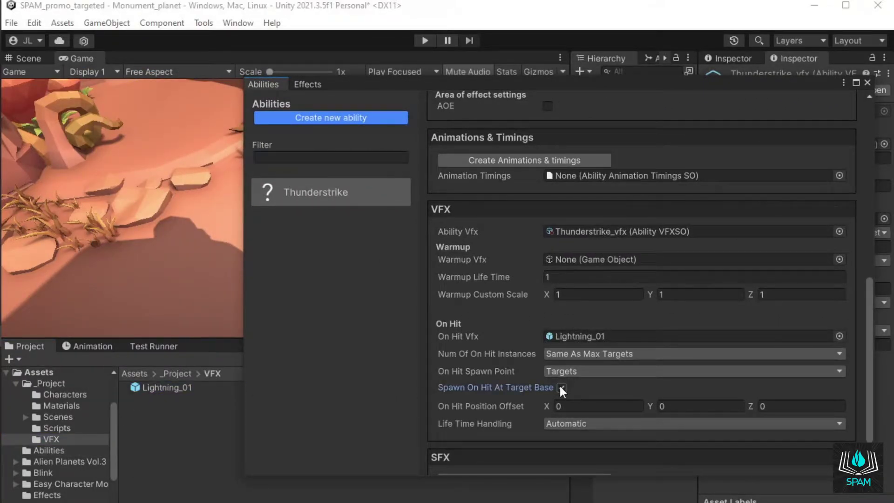
click(671, 405)
text(.2)
drag(655, 91, 359, 82)
Create an empty child 'Thunderstrike' under Player and attach it as the Thunderstrike targeted ability
right_click(642, 107)
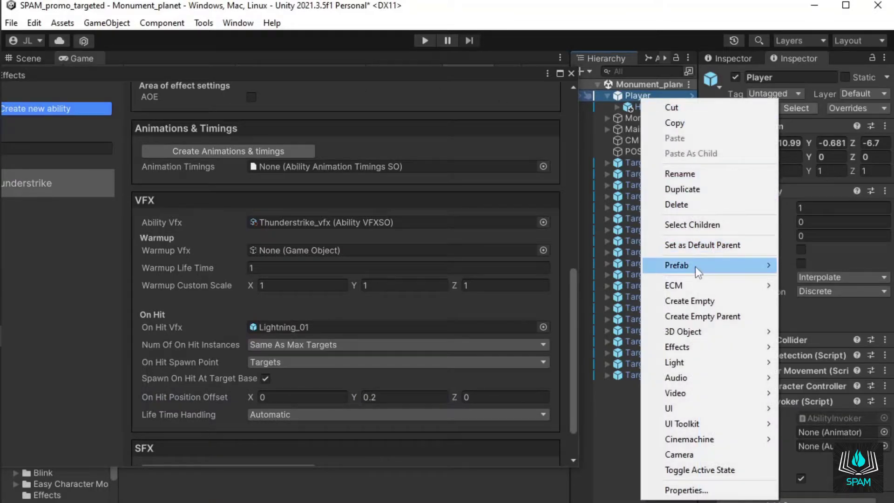
click(693, 300)
text(Thunderstrike)
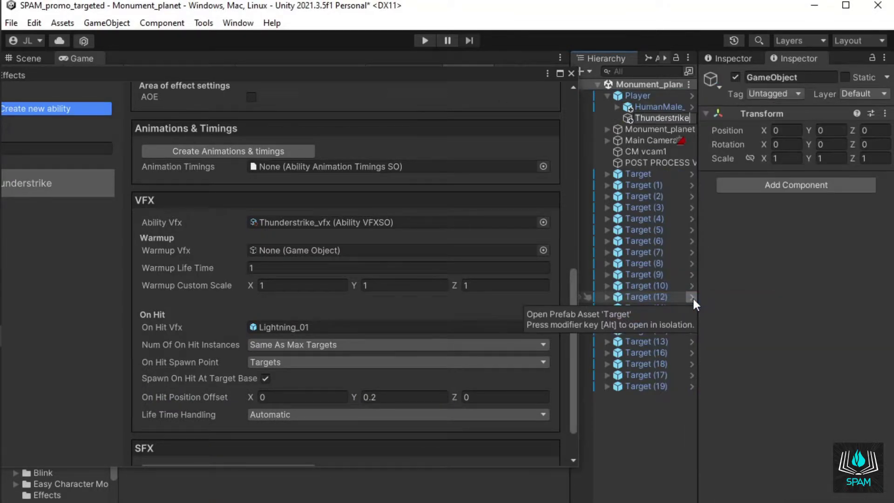
key(Return)
scroll(427, 303, up, 10)
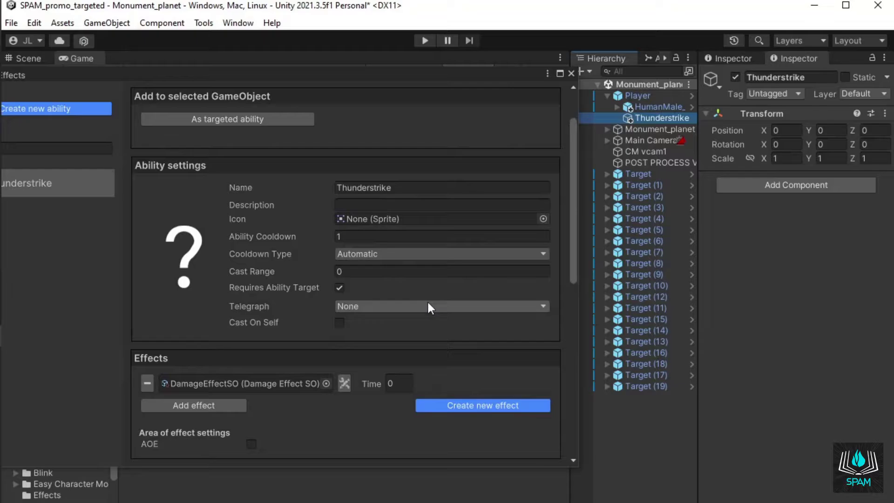
click(276, 177)
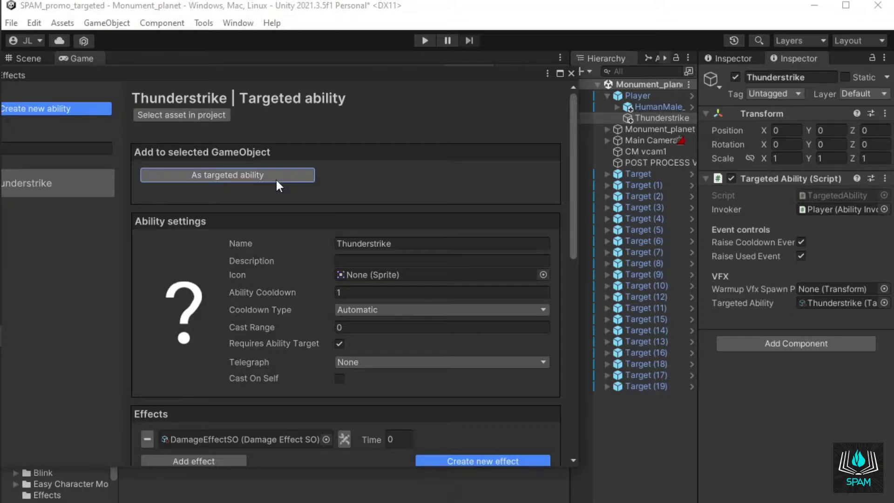
Add Cast Ability At Mouse Position to Player with Thunderstrike as its Ability, then close the Abilities window
click(636, 96)
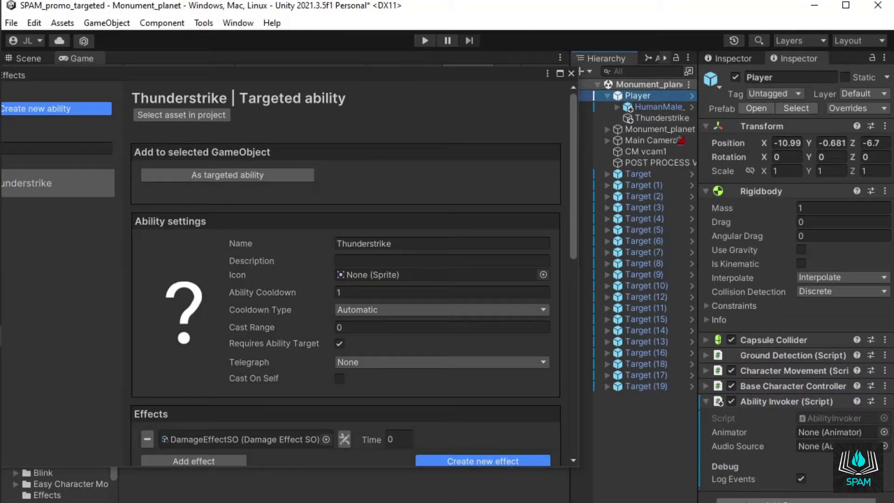
click(797, 501)
text(cast ab)
key(Return)
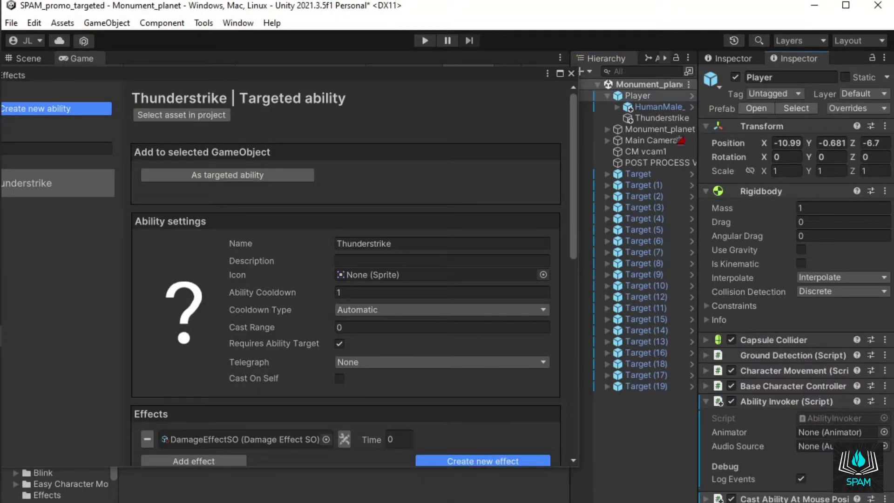
drag(660, 118, 813, 389)
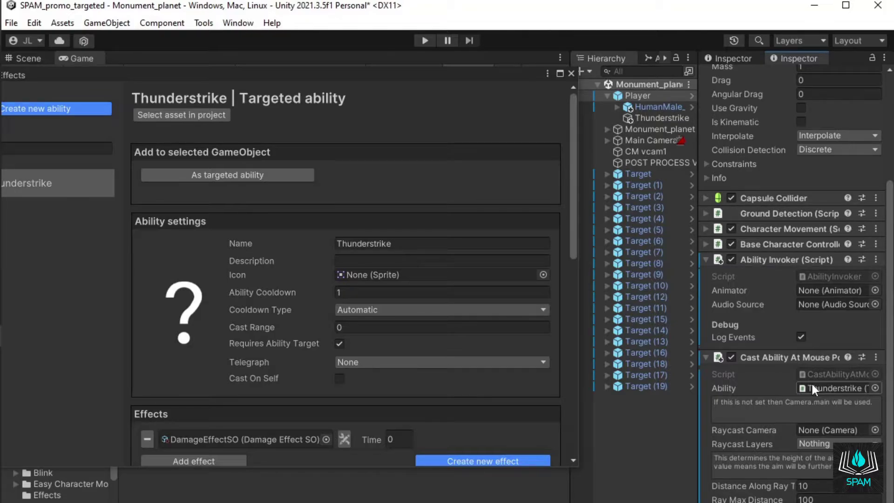
click(571, 73)
Check the Ability Target component on the Target objects, then enter Play mode
click(637, 174)
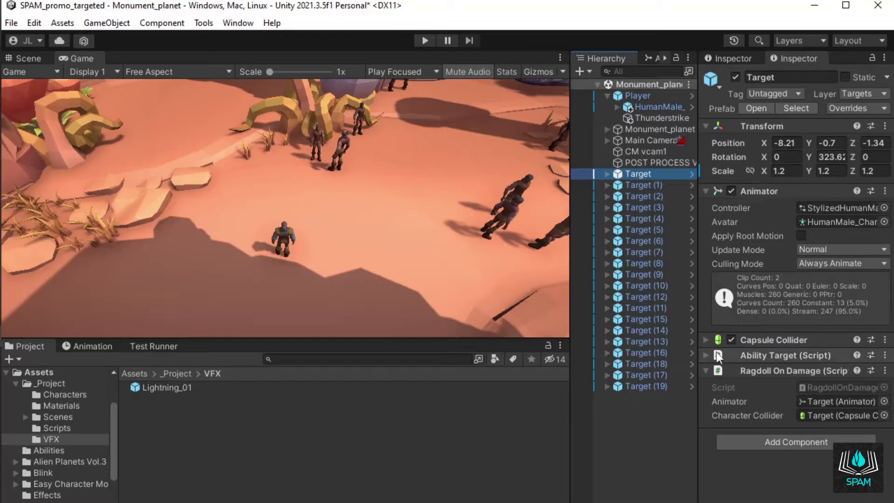
click(743, 354)
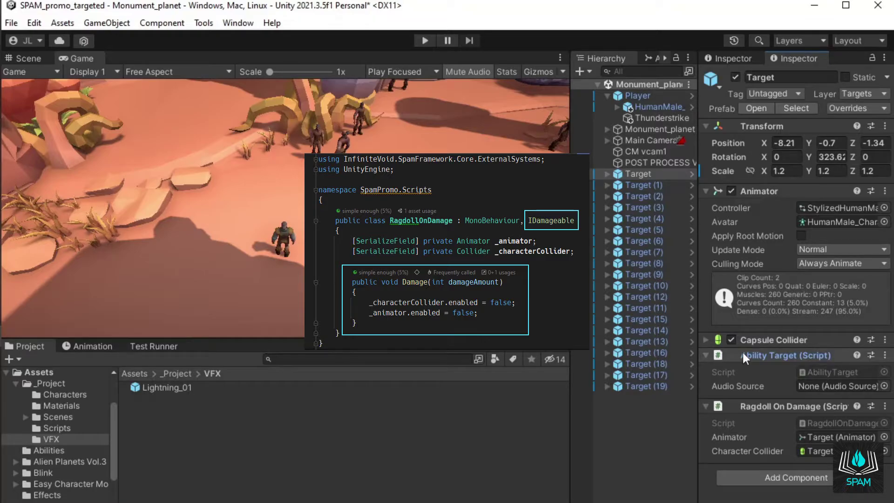
click(644, 263)
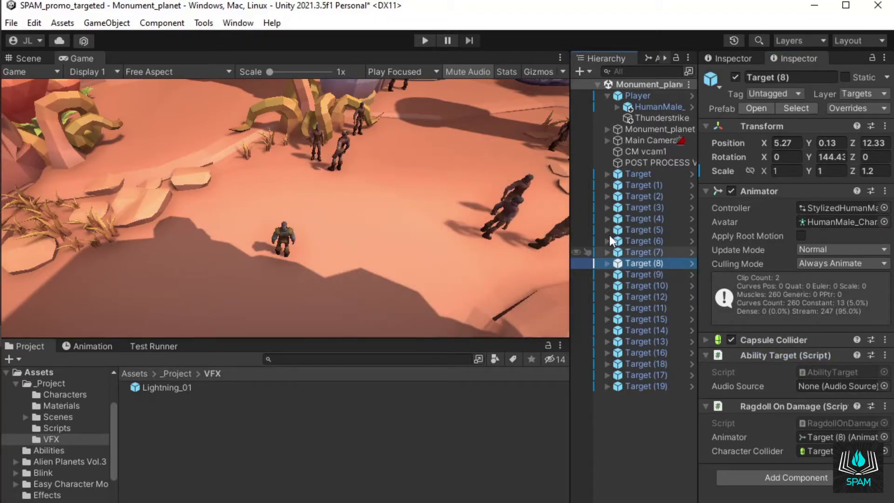
click(425, 41)
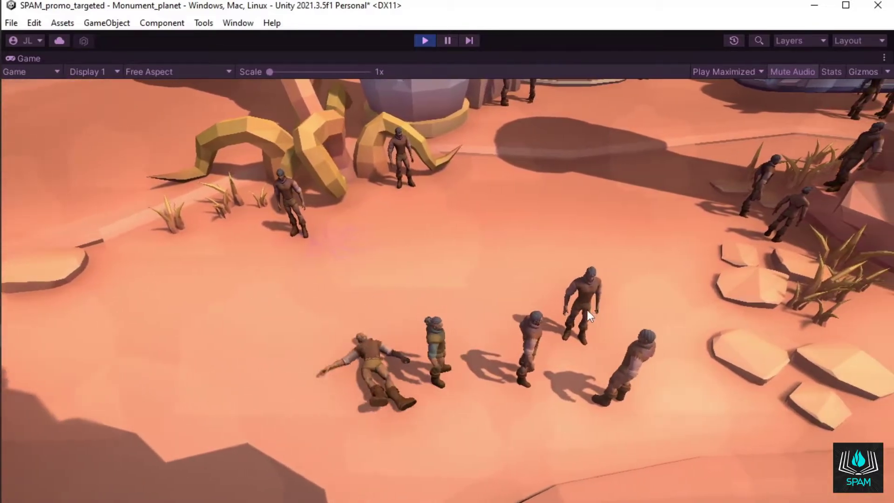
Cast Thunderstrike on six characters and groups across the sand and near the tower
click(586, 310)
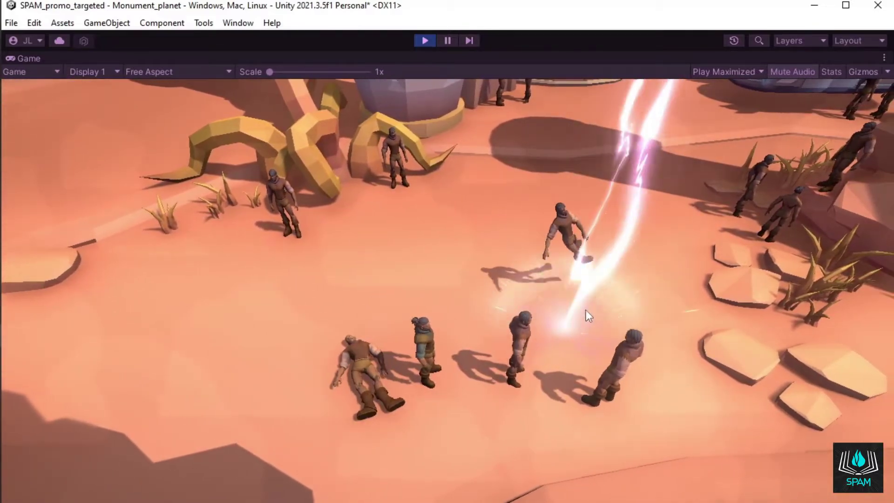
click(535, 396)
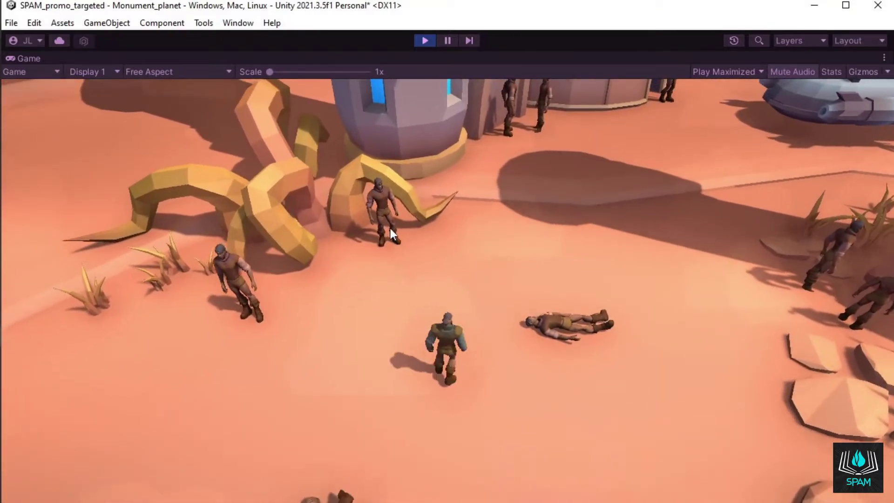
click(382, 225)
click(333, 270)
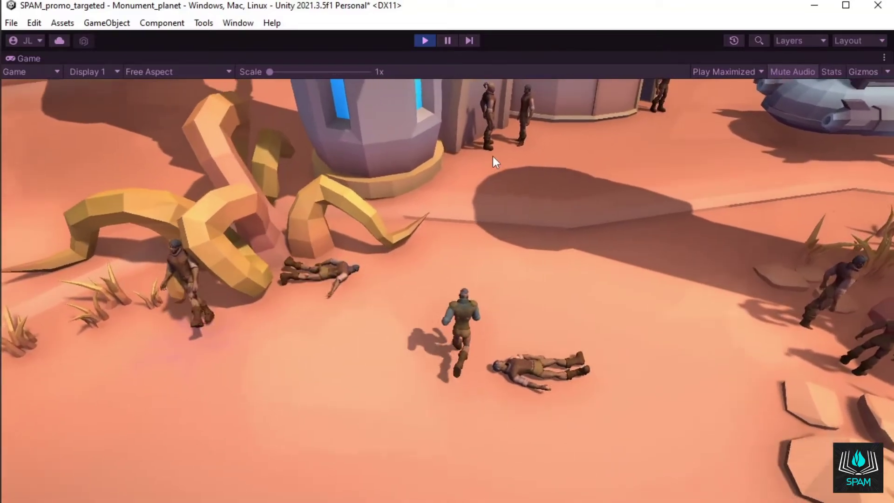
click(489, 156)
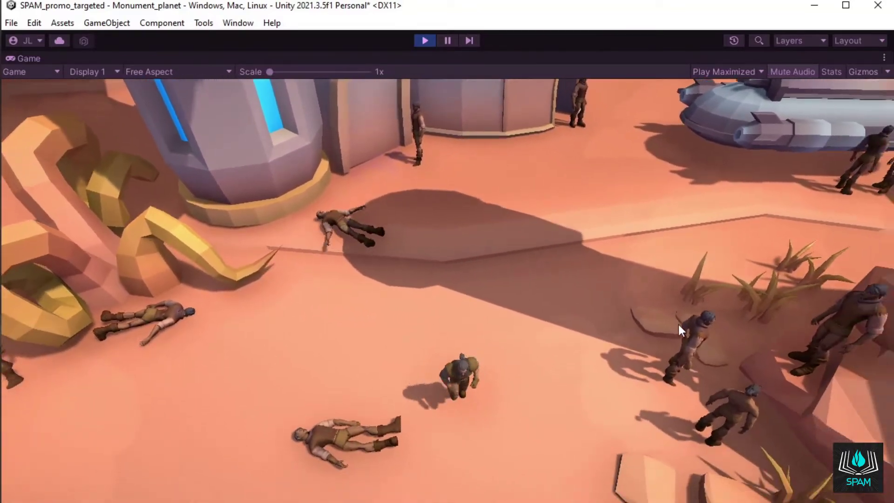
click(671, 327)
Stop Play mode and open the Thunderstrike ability in the Abilities and Effects editor
key(ctrl+p)
click(204, 23)
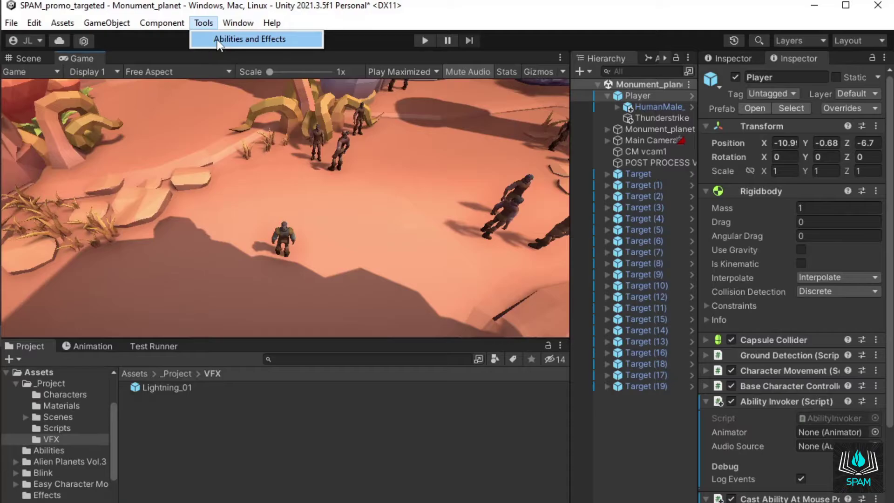
click(216, 38)
click(124, 187)
scroll(357, 217, down, 10)
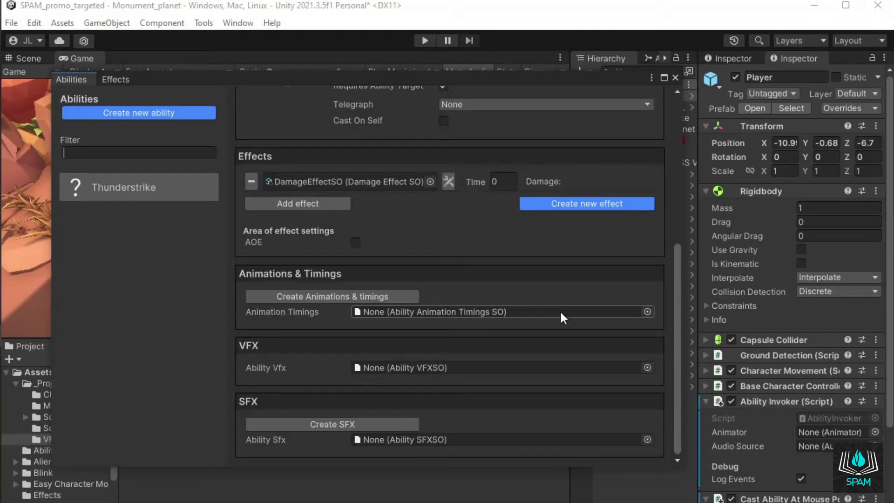
scroll(561, 313, up, 3)
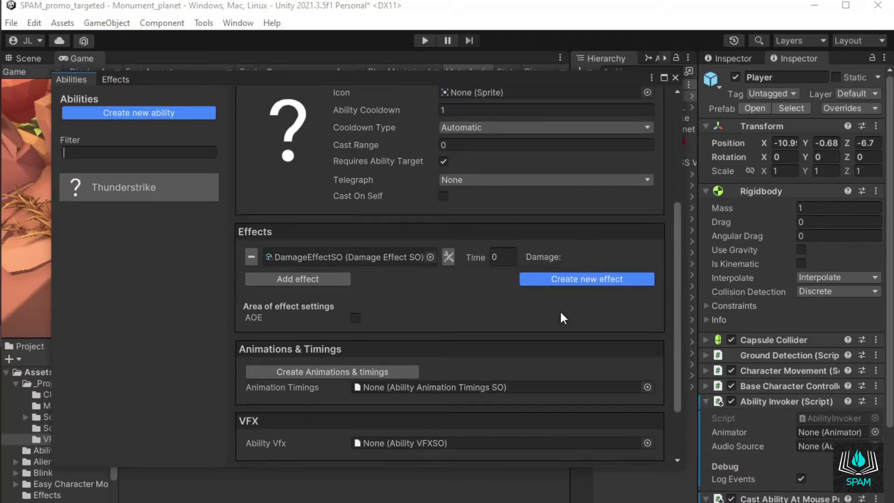
Create a new SpawnParticles effect
click(577, 282)
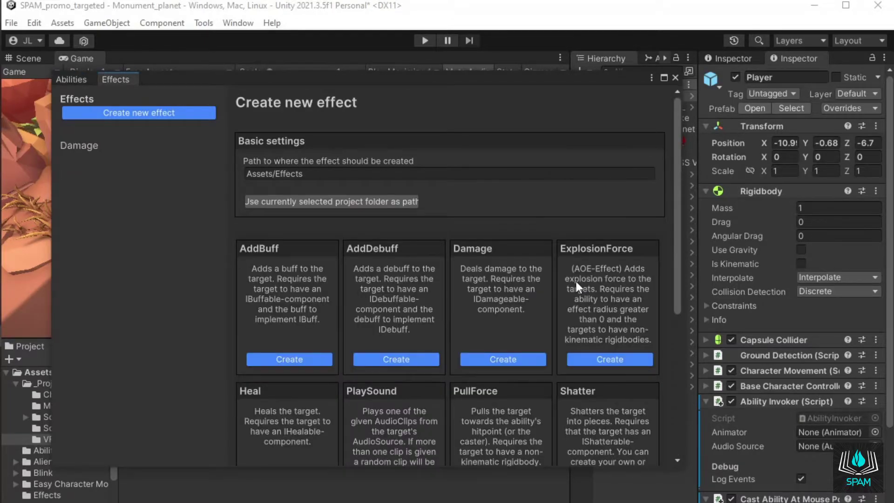
scroll(576, 281, down, 5)
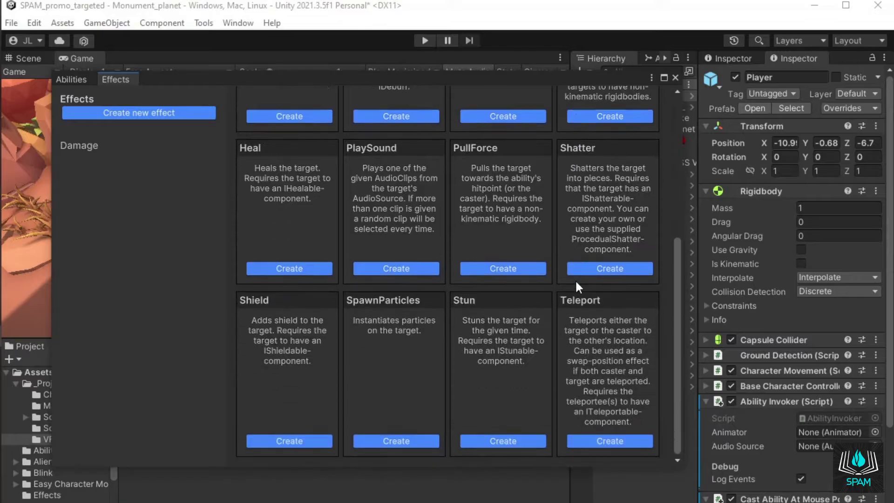
click(408, 440)
Name the new effect 'Spawn Lightning' and assign Lightning_01 from the VFX folder as its particle prefab
click(388, 200)
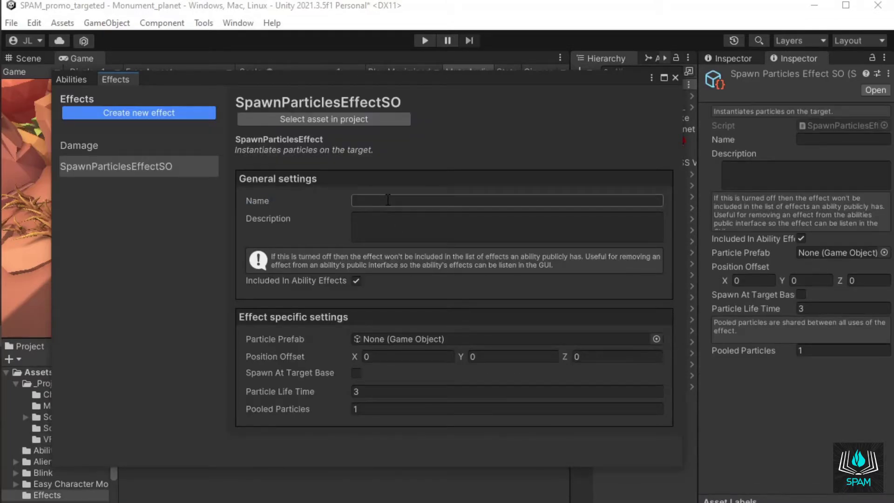
text(Spawn Lightning)
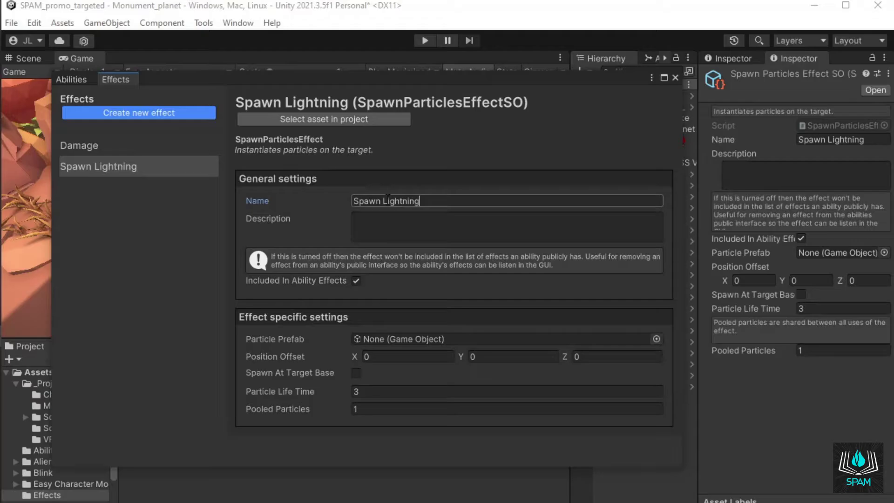
drag(363, 71, 540, 73)
click(52, 439)
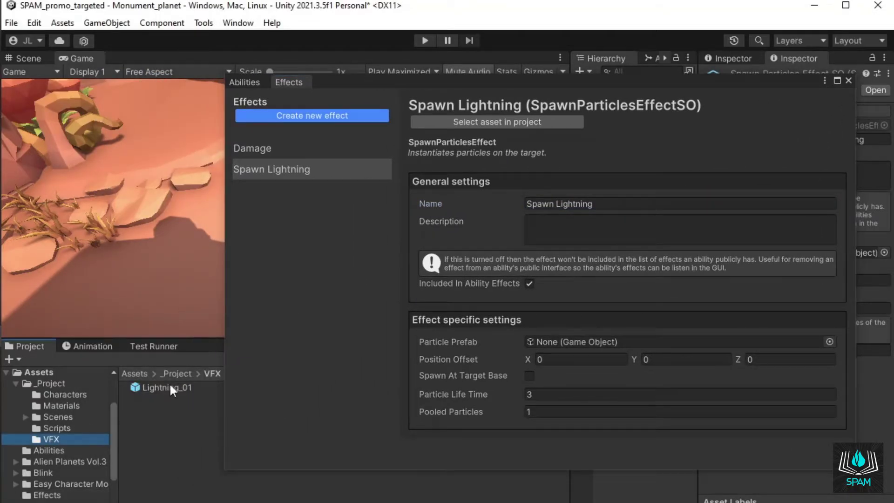
drag(171, 389, 591, 343)
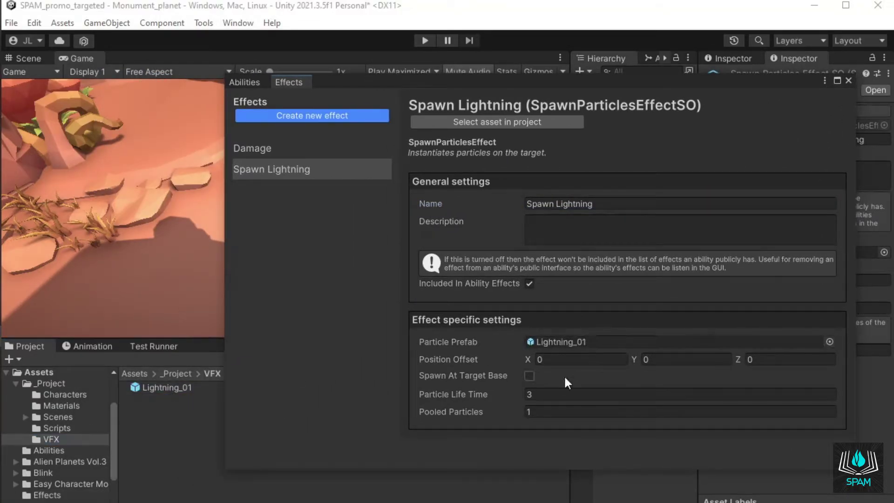
Enable Spawn At Target Base, set Position Offset Y to 0.2 and Pooled Particles to 5
click(530, 375)
click(690, 359)
text(.2)
click(574, 412)
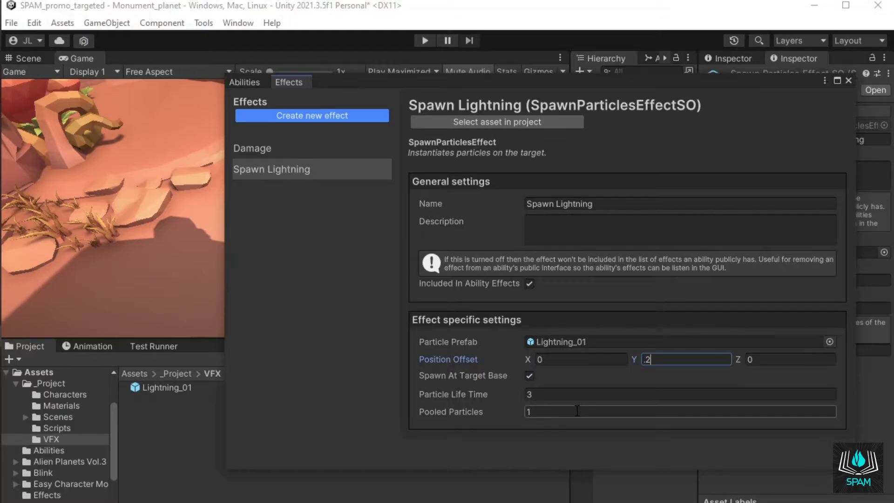
text(5)
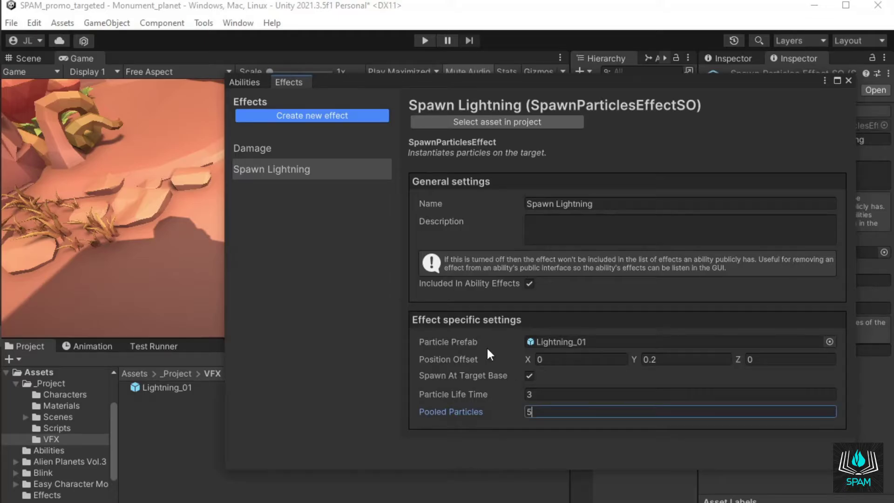
Add a second effect to Thunderstrike and choose SpawnParticlesEffectSO for it
click(246, 84)
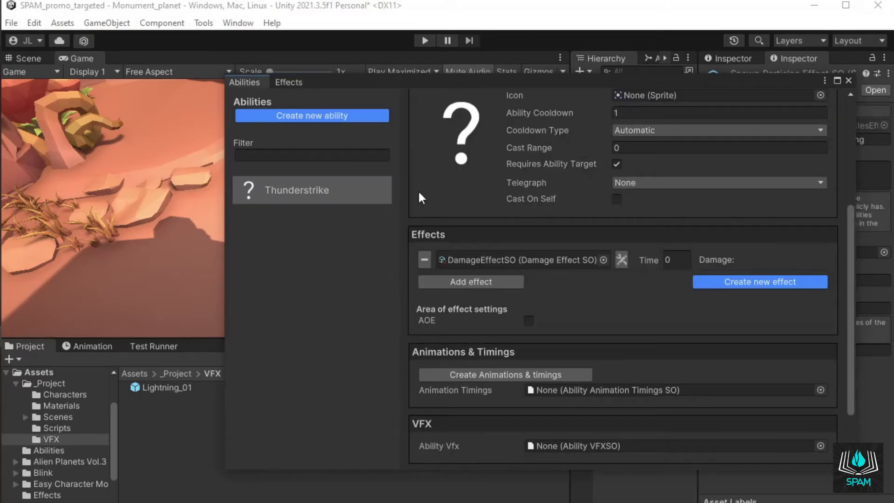
click(473, 283)
click(603, 281)
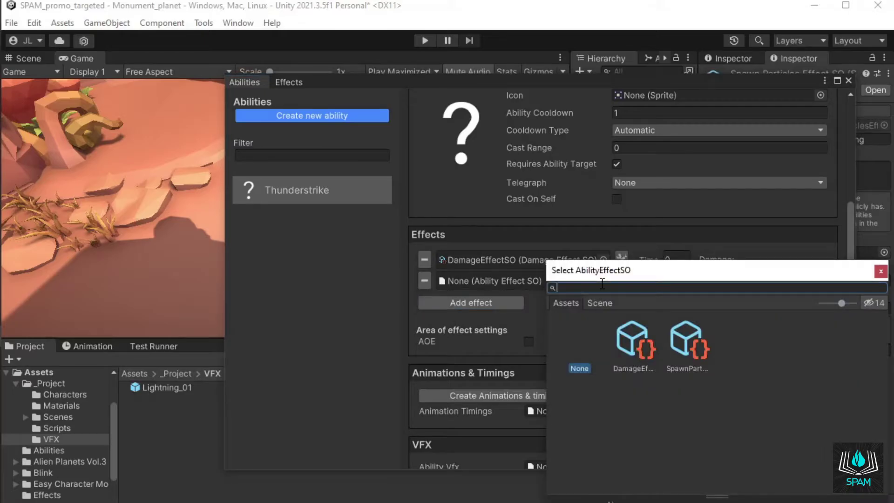
double_click(691, 350)
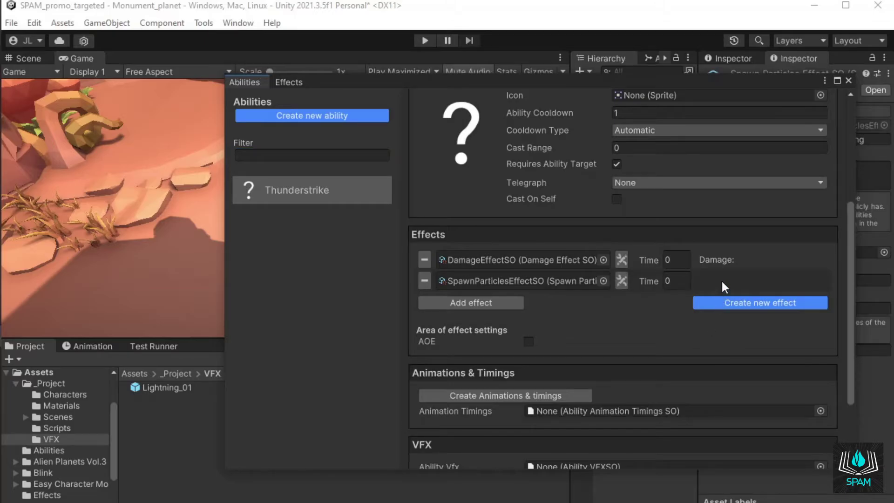
Move the Spawn Lightning effect above DamageEffectSO and set its Time to 0.1
drag(722, 280, 713, 250)
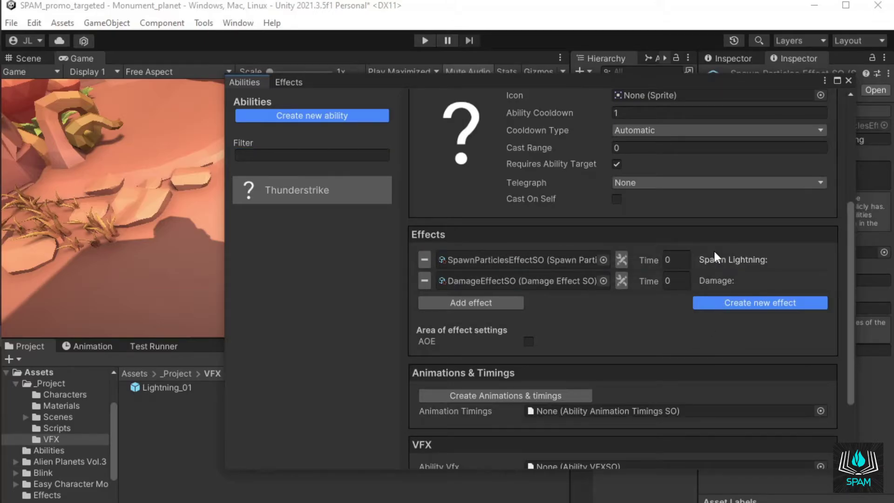
click(678, 260)
text(.1)
Turn on AOE with Effect Radius 3, Max Effect Targets 5, and Effect Layers set to Targets
click(529, 342)
click(540, 356)
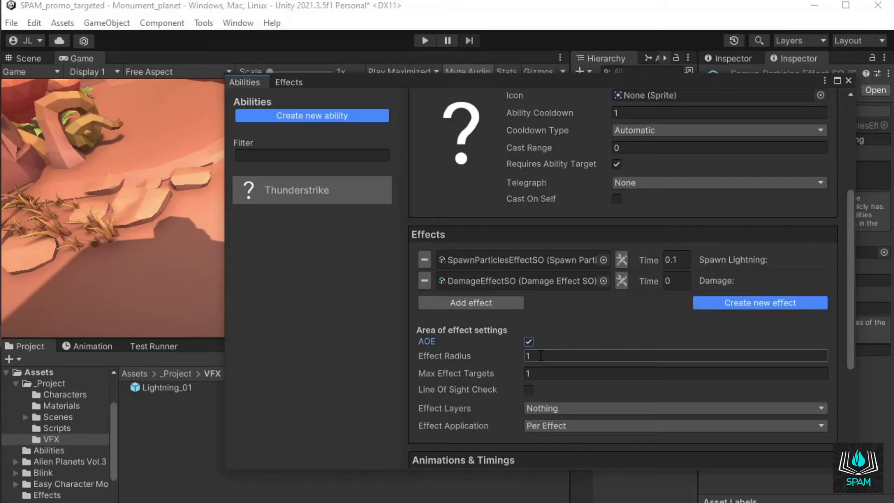
text(3)
click(543, 374)
text(5)
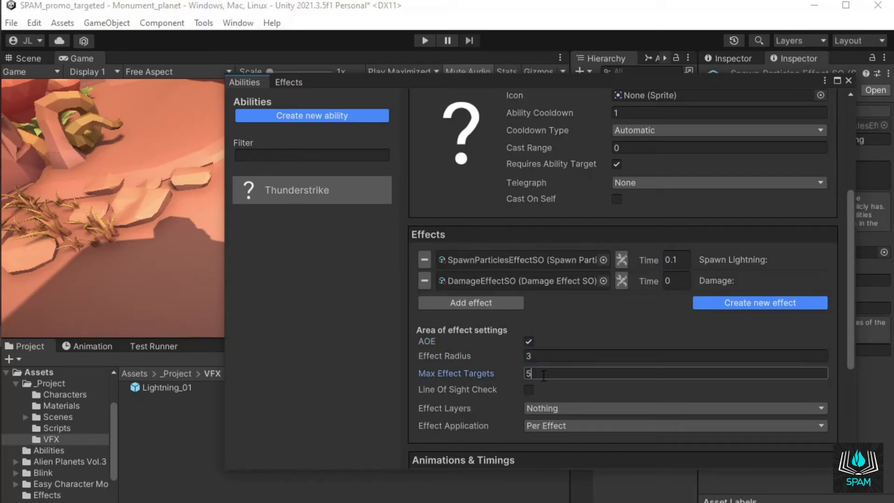
click(552, 408)
click(551, 496)
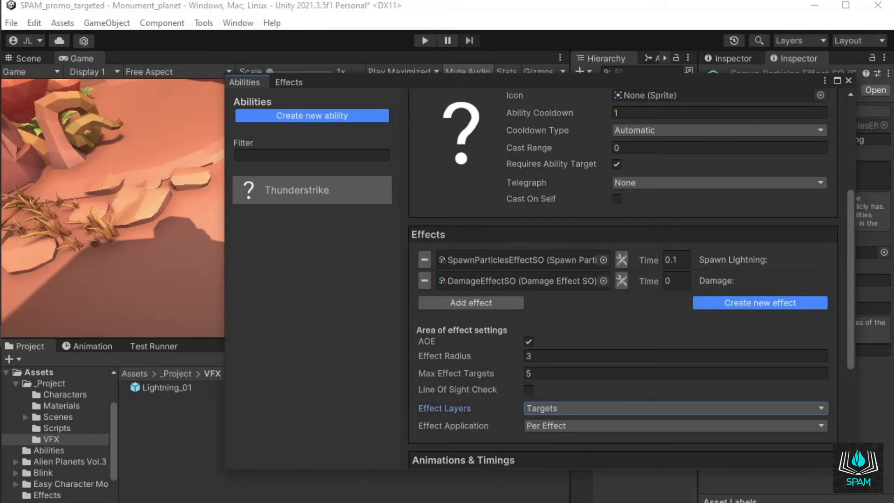
Set Effect Application to Per Target with a 0.1 per-target delay
scroll(580, 370, down, 4)
click(576, 350)
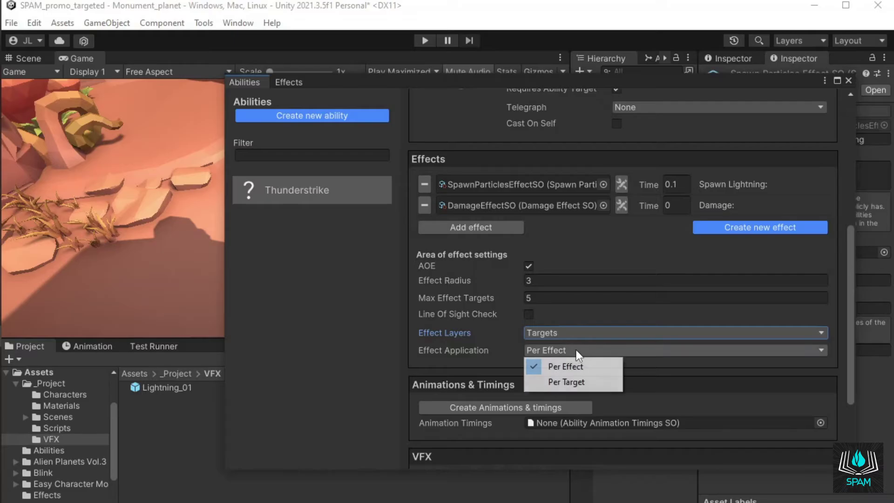
click(572, 382)
click(581, 396)
text(.1)
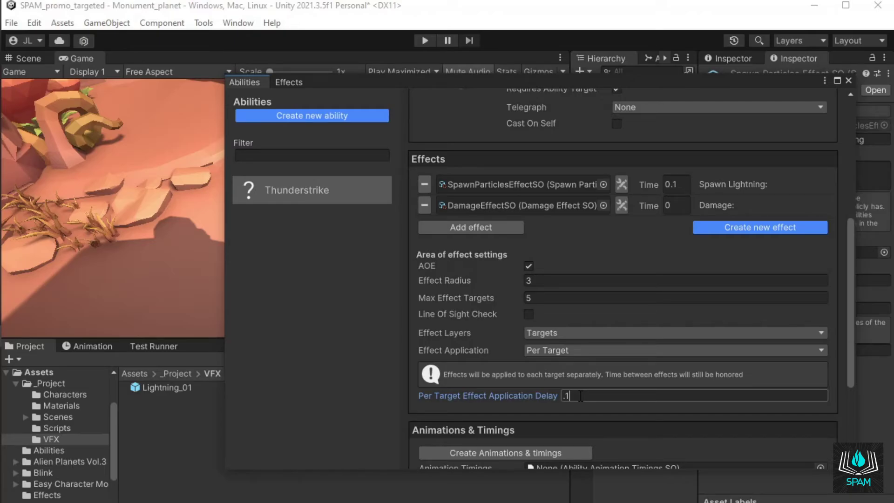
Enter Play mode and cast Thunderstrike on eight groups of enemies around the level
click(423, 42)
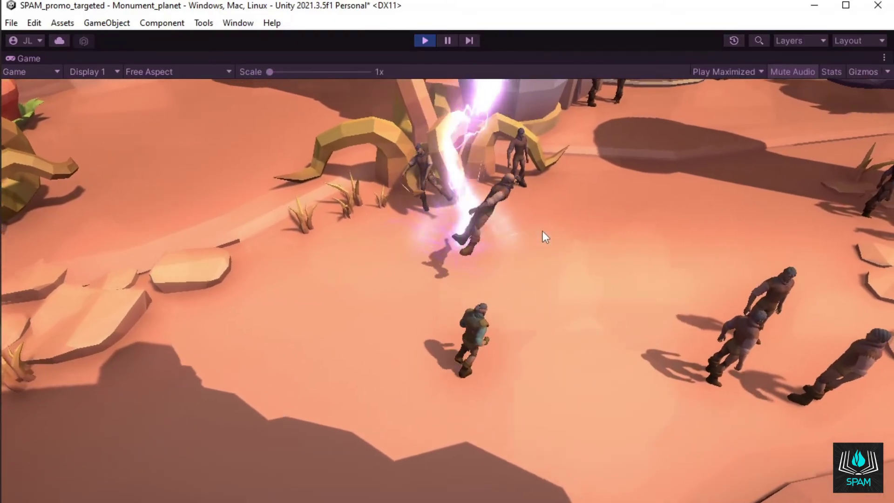
click(625, 344)
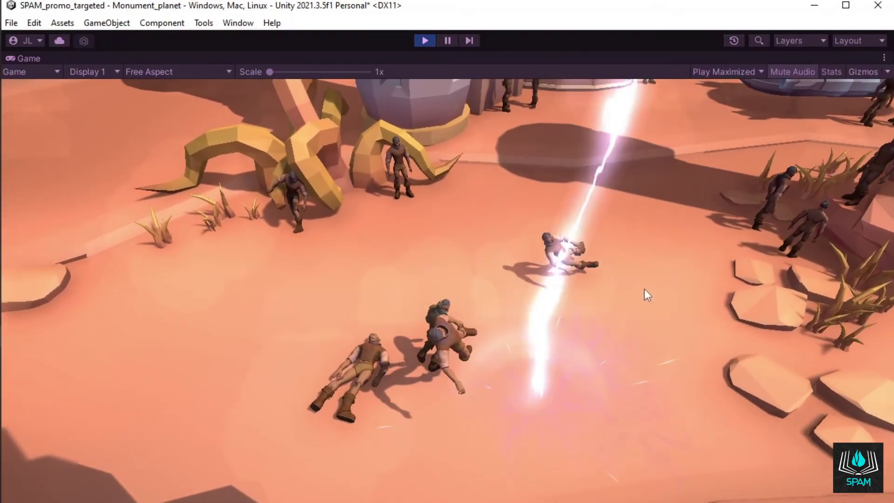
click(707, 233)
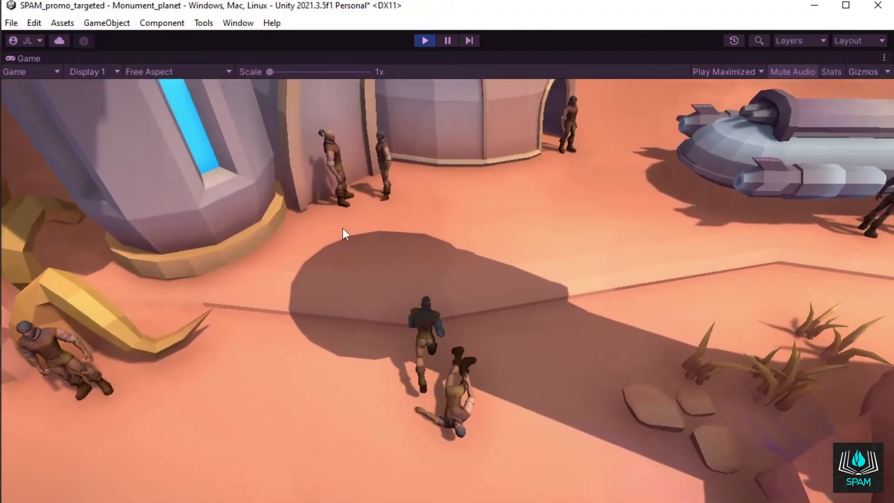
click(344, 221)
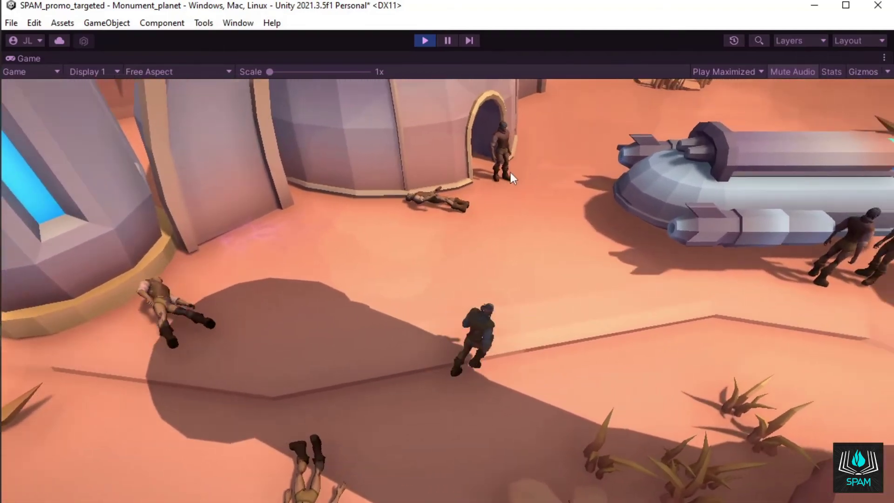
click(510, 174)
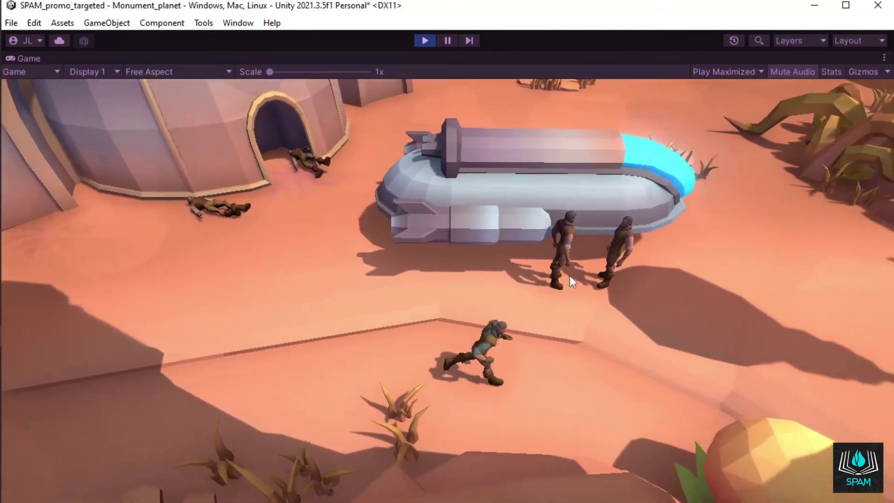
click(570, 276)
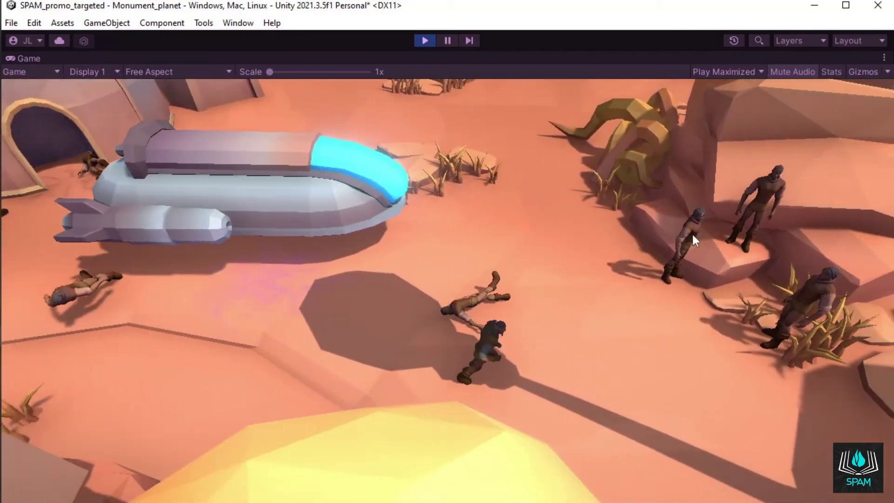
click(688, 234)
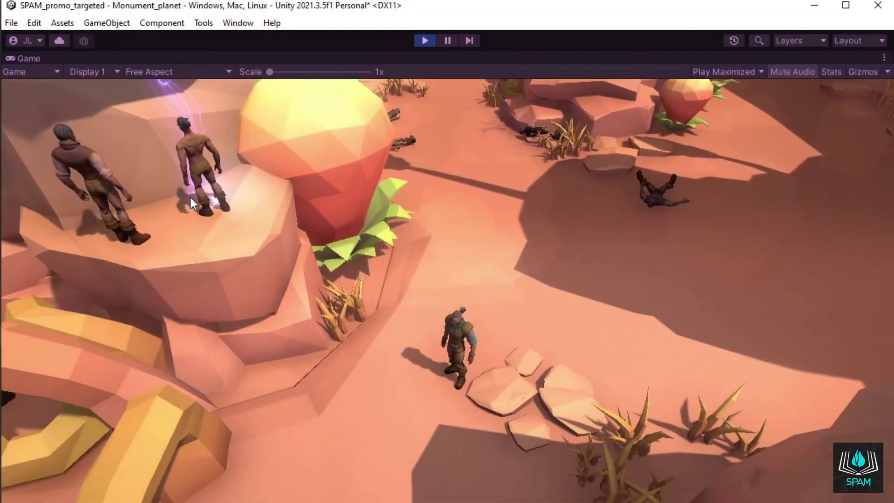
click(190, 197)
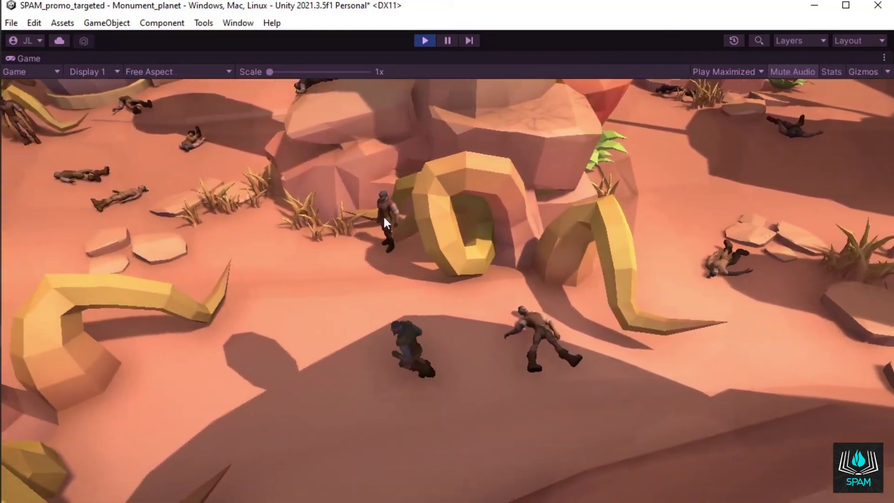
click(384, 216)
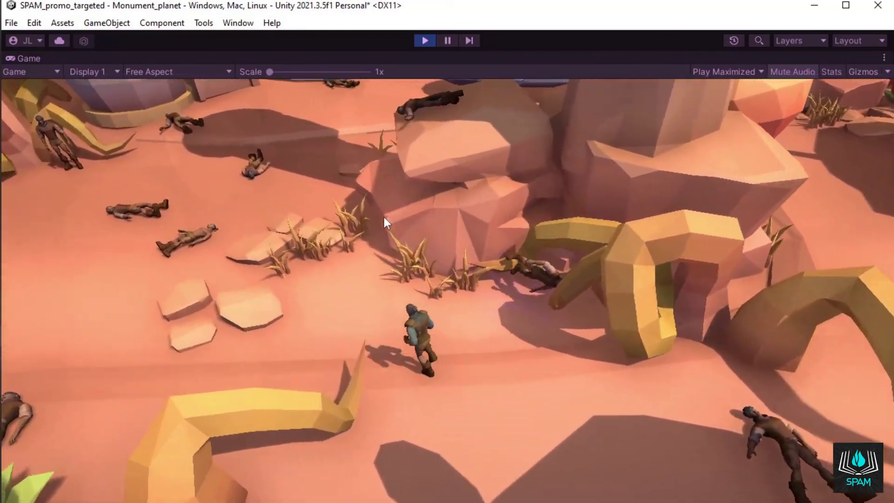